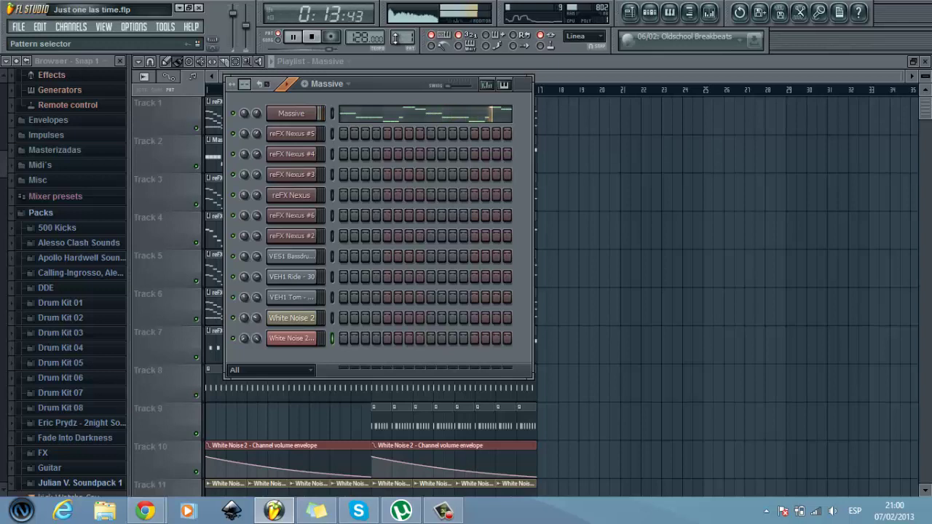
Step: Audition the reFX Nexus #5 pattern and check the effects on the reFX Nexus mixer track
left_click_drag(405, 37, 397, 27)
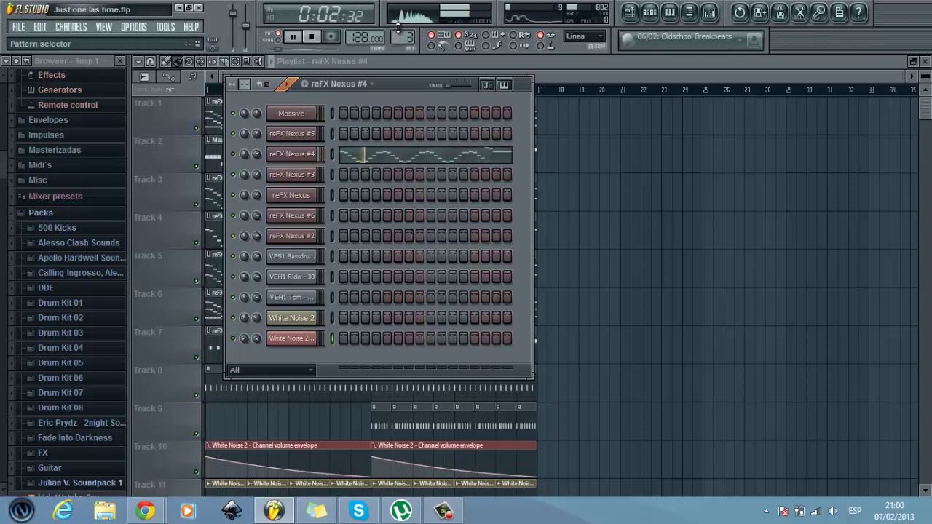
scroll(395, 39, "down", 1)
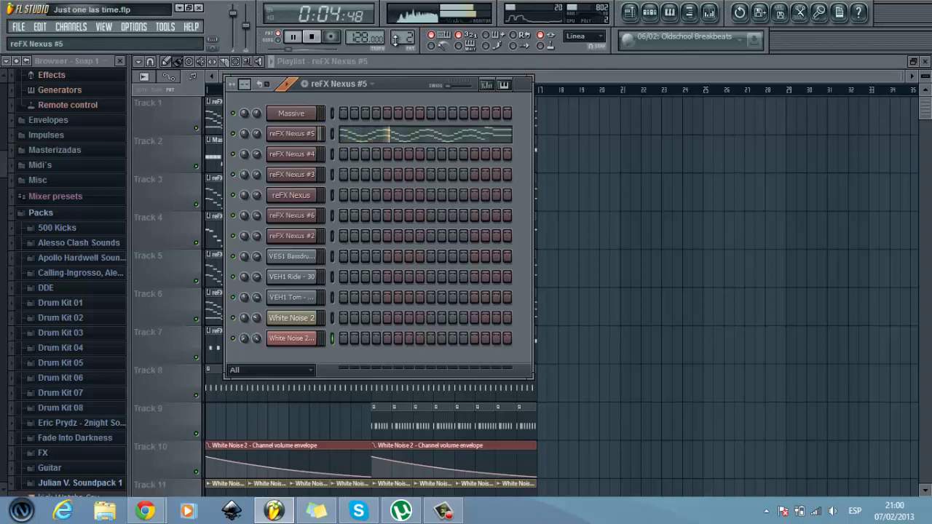
left_click(710, 13)
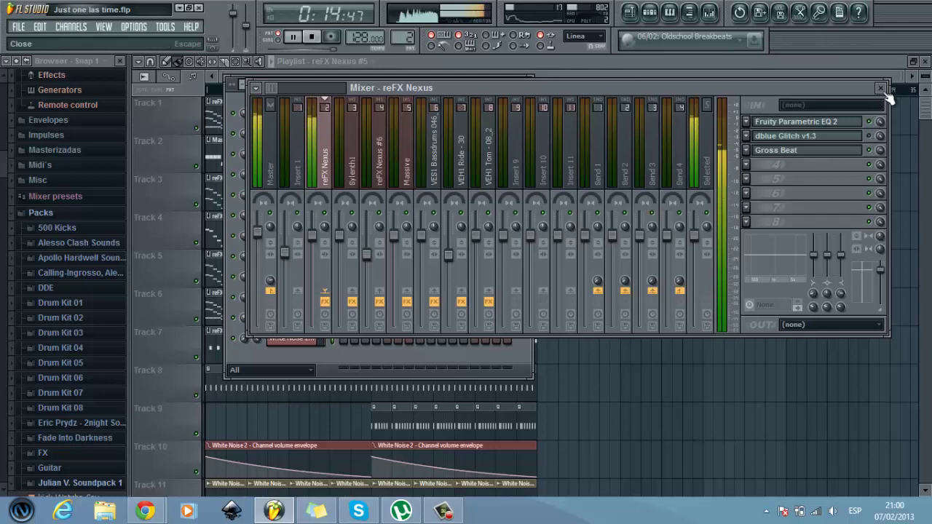
left_click(880, 88)
Step: Audition the reFX Nexus #4 pattern and review the dblue Glitch effect on its mixer track
scroll(400, 35, "up", 1)
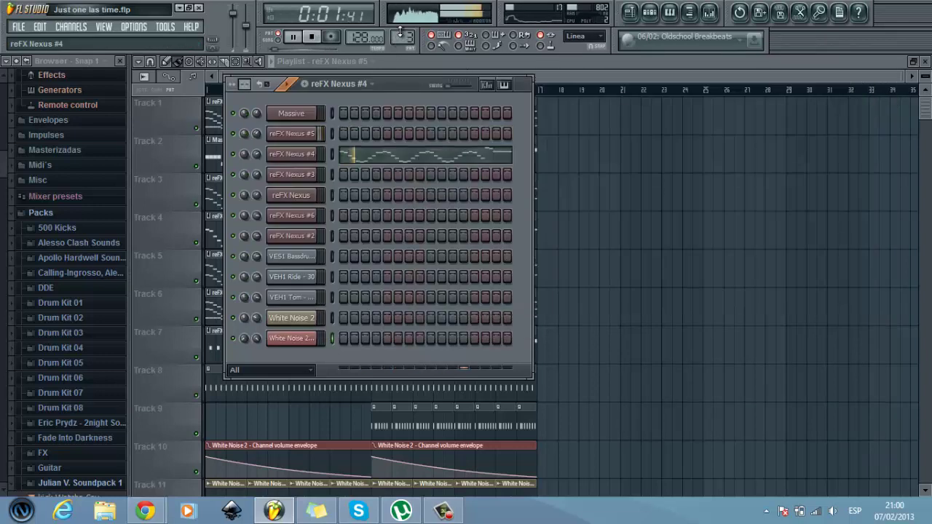
left_click(709, 12)
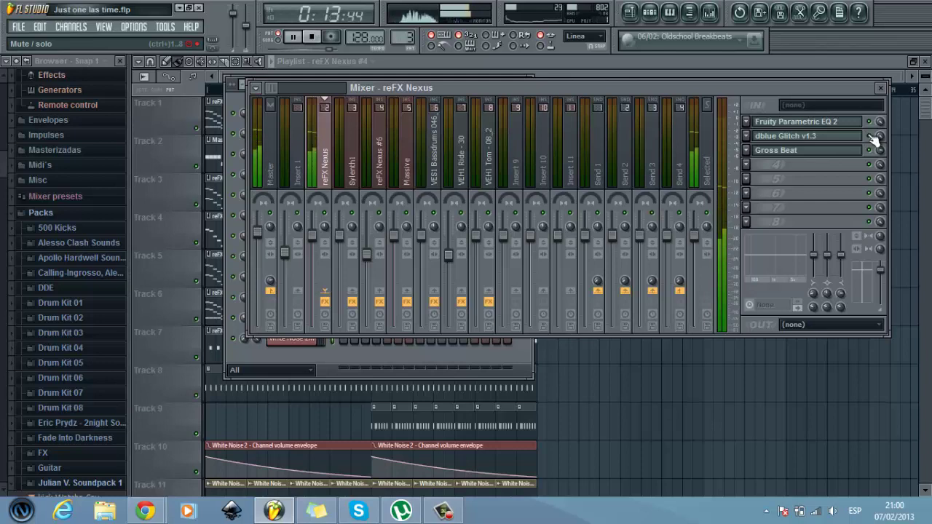
left_click(881, 87)
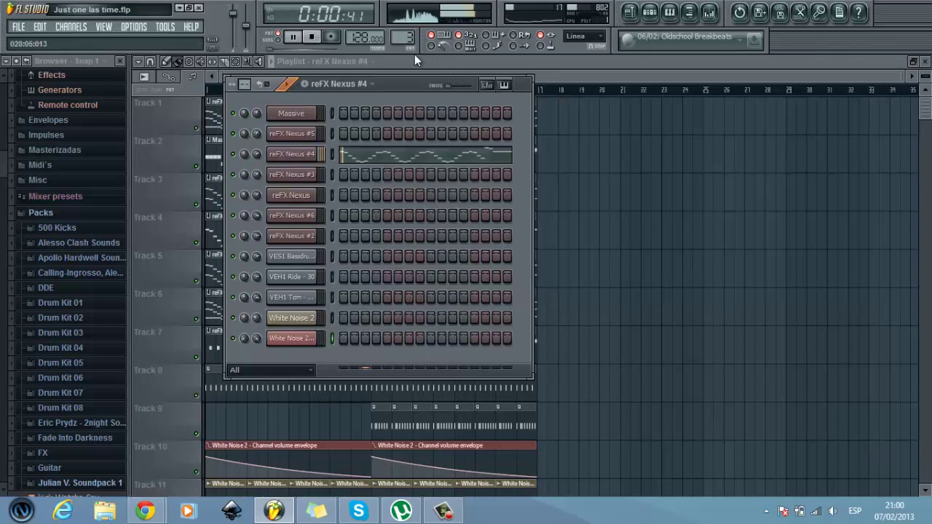
Step: Audition the reFX Nexus #3 pattern and review the effects chain on the Sylenth1 mixer track
scroll(401, 35, "up", 1)
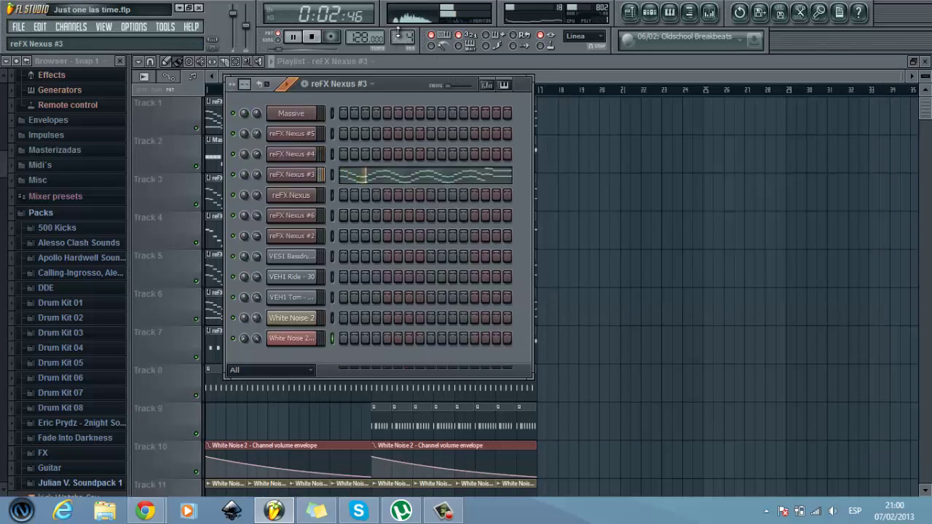
key("F9")
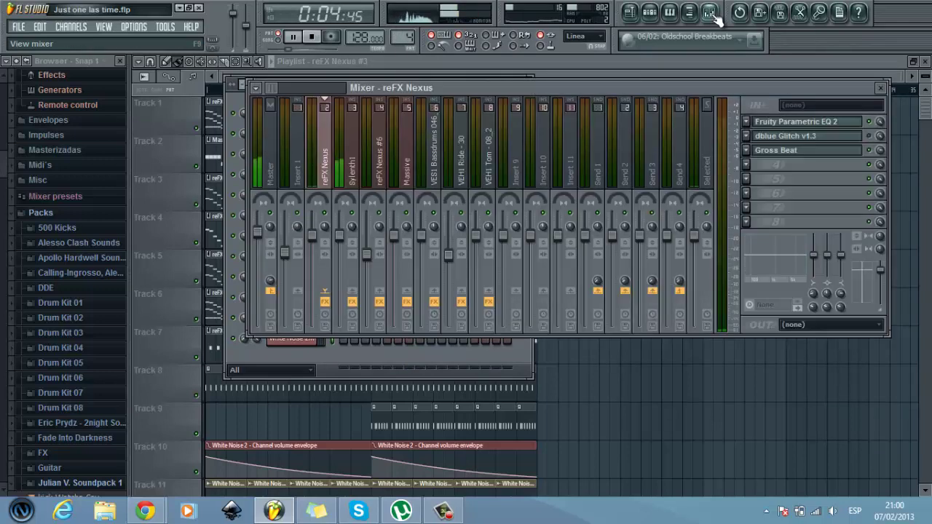
left_click(350, 169)
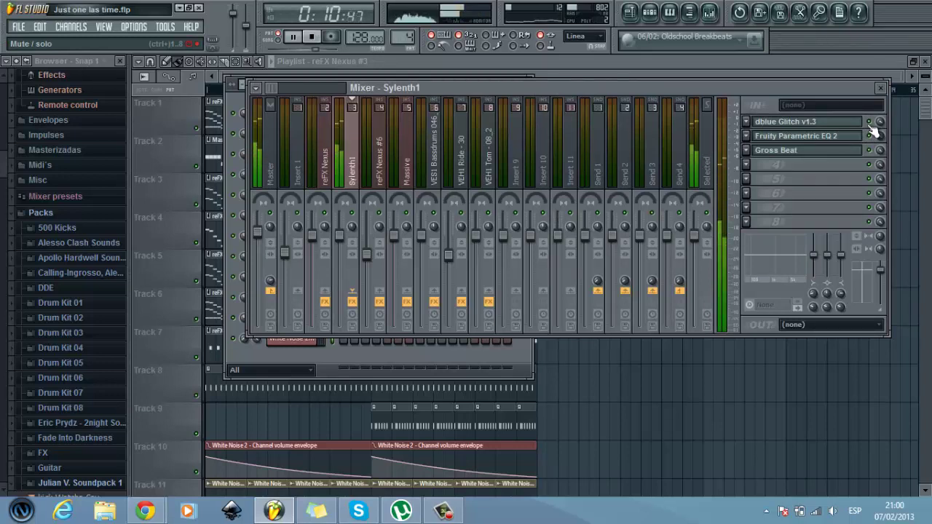
left_click(880, 87)
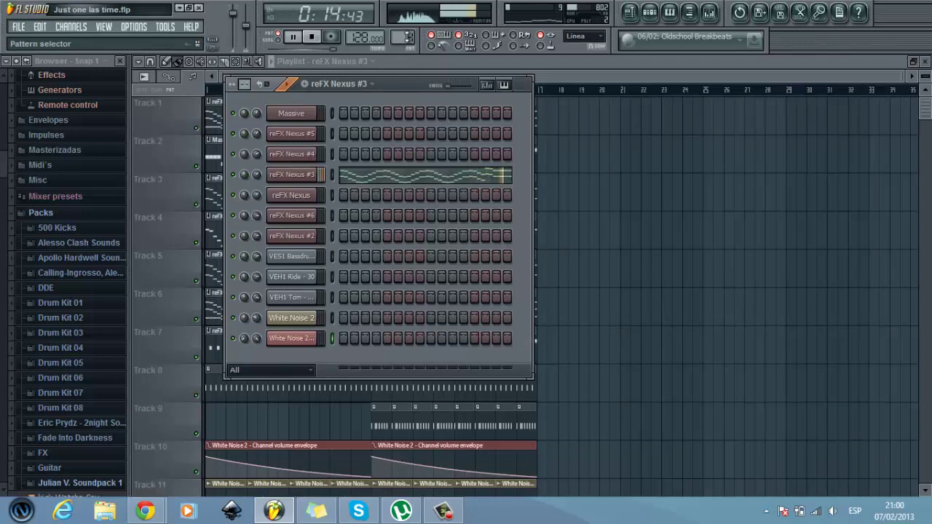
Step: Audition the reFX Nexus pattern, review the effects on the reFX Nexus mixer track, and stop playback
scroll(408, 37, "up", 1)
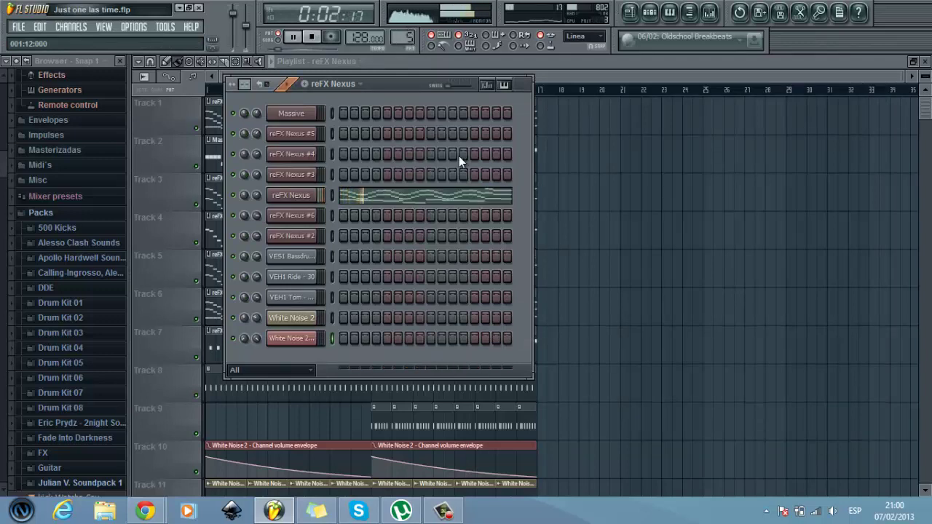
left_click(710, 11)
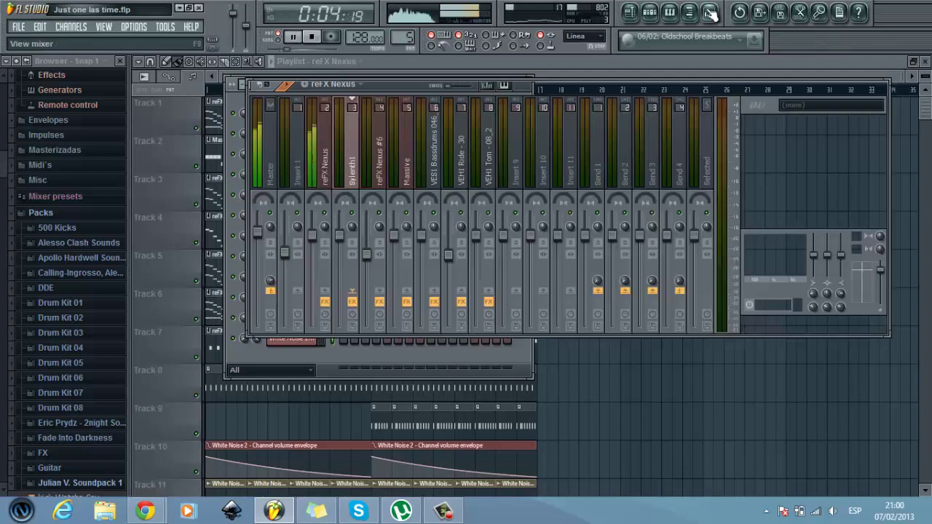
left_click(325, 117)
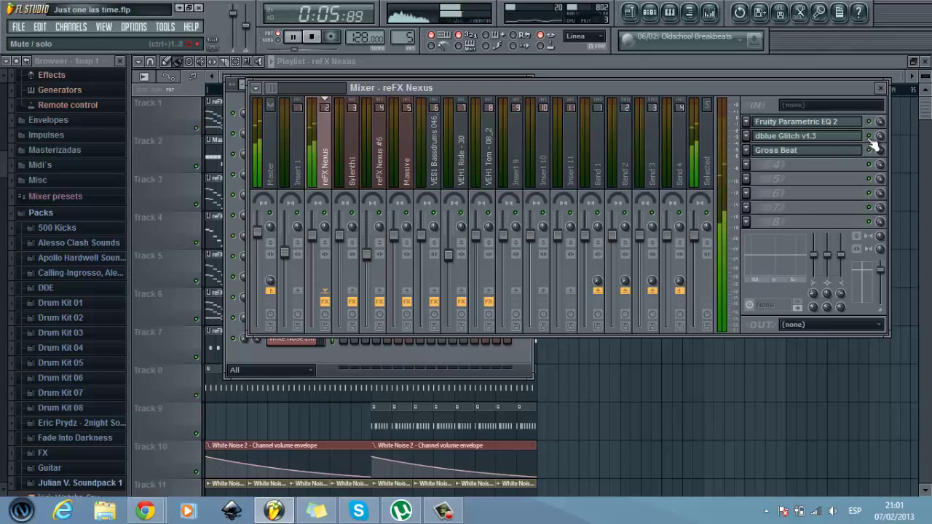
key("space")
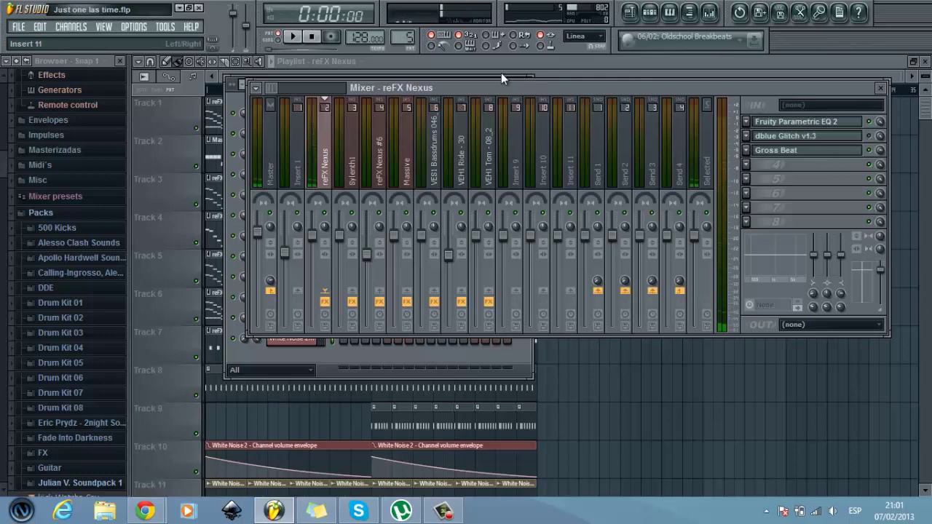
left_click(501, 73)
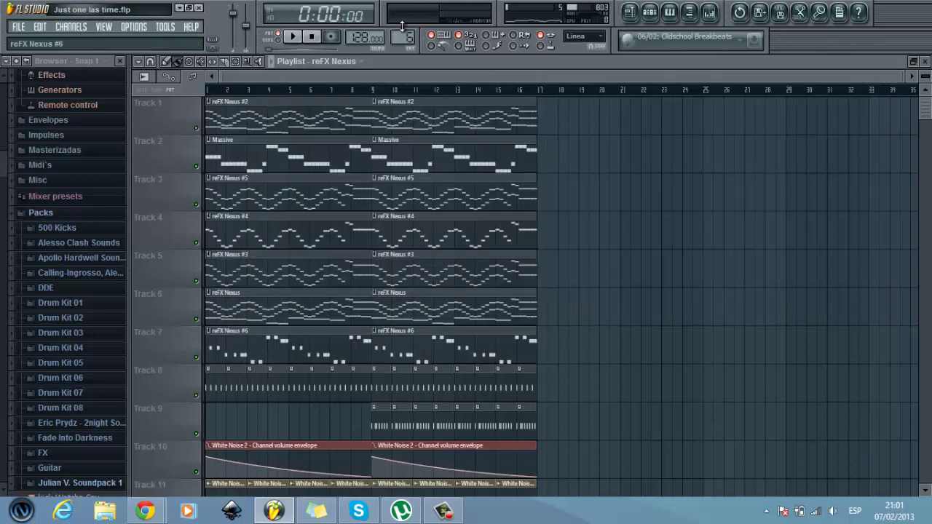
Step: Audition the reFX Nexus #6 and reFX Nexus #2 patterns and check the effects on the reFX Nexus mixer track
left_click(650, 13)
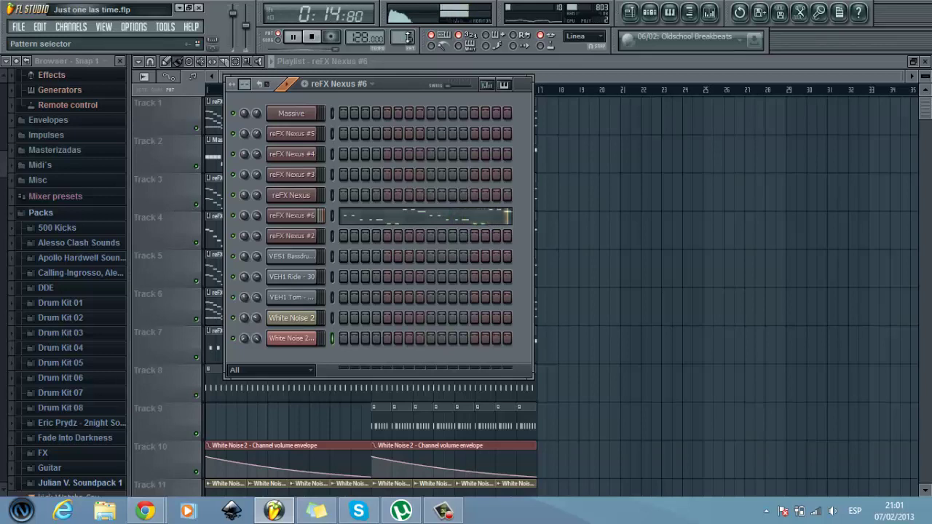
scroll(410, 35, "up", 1)
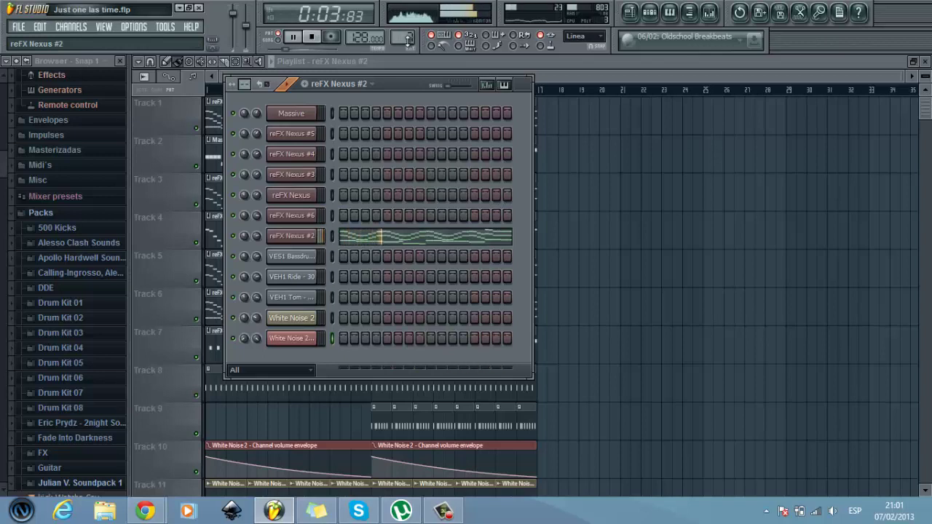
left_click(709, 12)
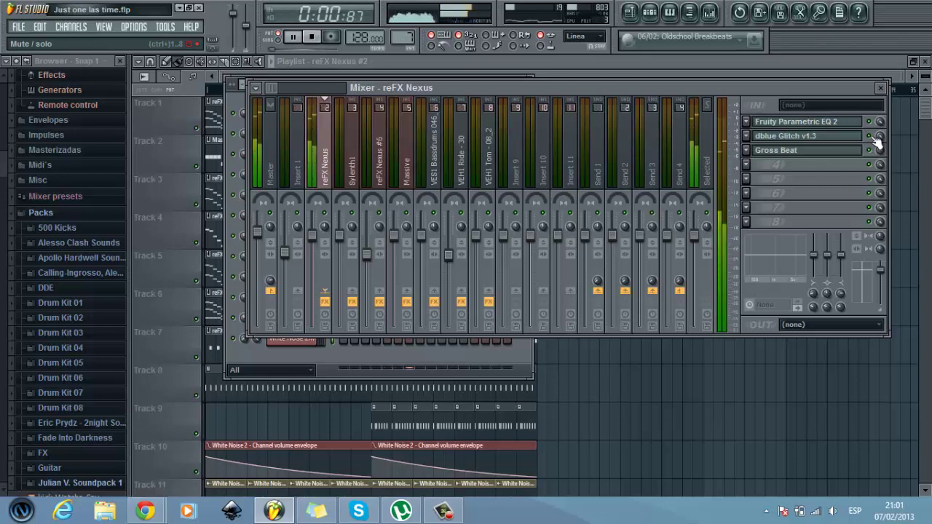
left_click(881, 87)
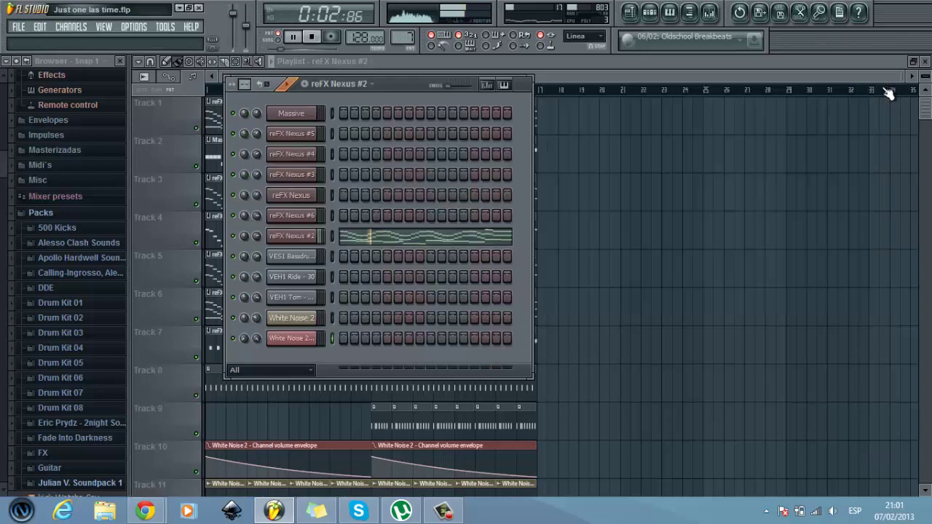
Step: Audition drum patterns 8, 9 and 10, return to the Massive pattern, and stop playback
scroll(399, 32, "up", 1)
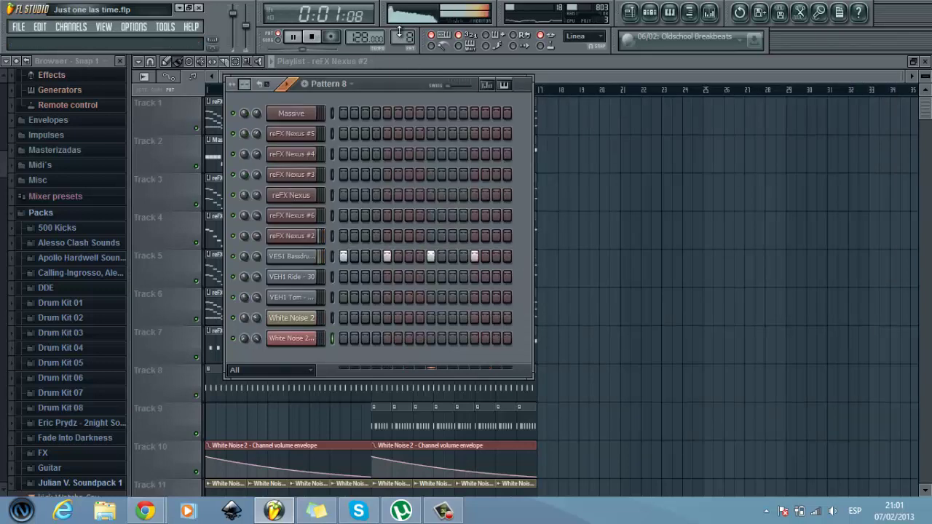
scroll(401, 33, "up", 1)
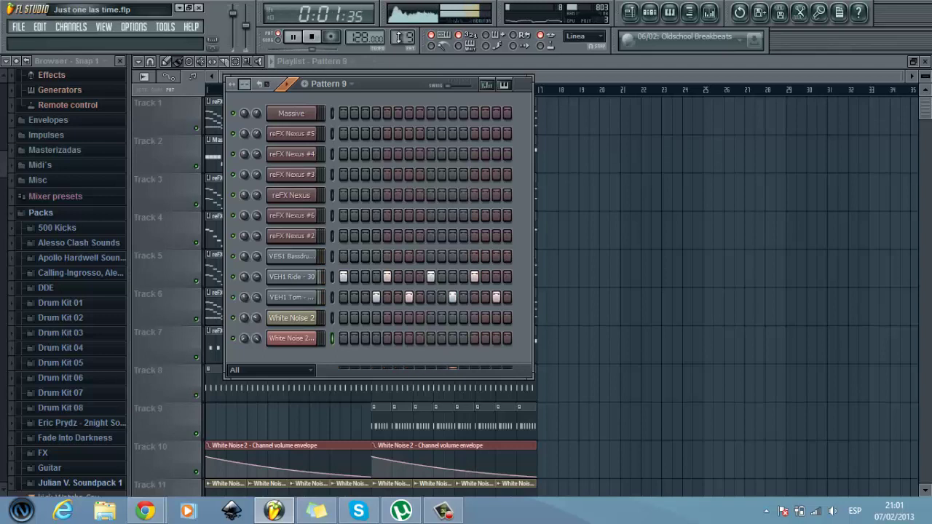
scroll(402, 32, "up", 1)
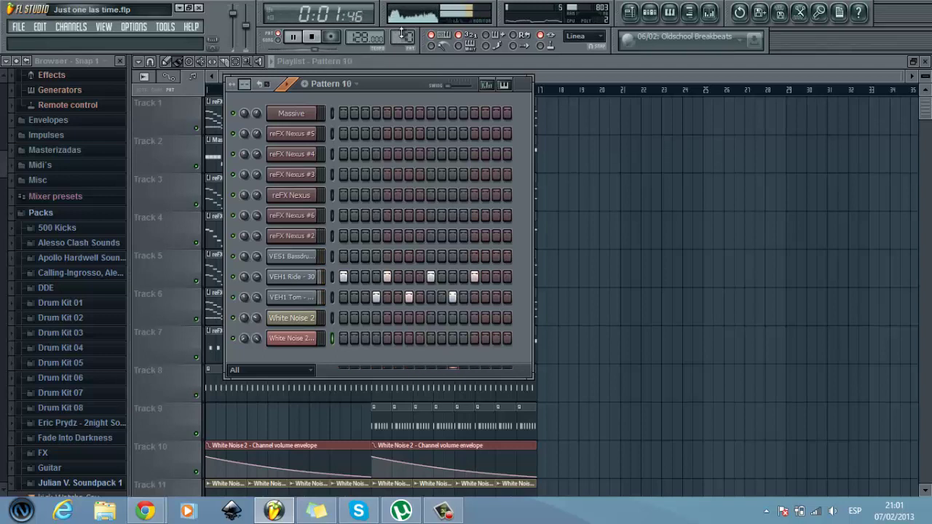
scroll(402, 32, "up", 1)
key("space")
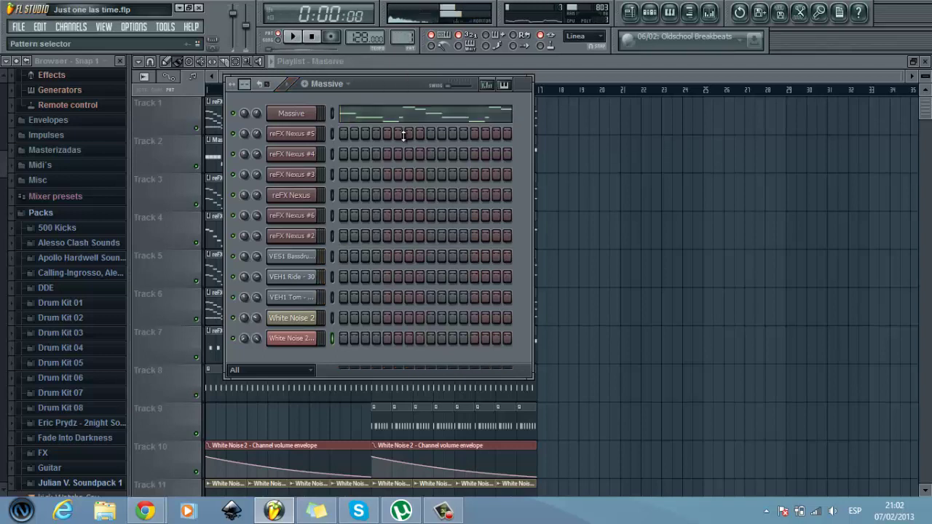
Step: Play the full arrangement in song mode and look over all the playlist tracks down to the white noise clips
left_click(571, 83)
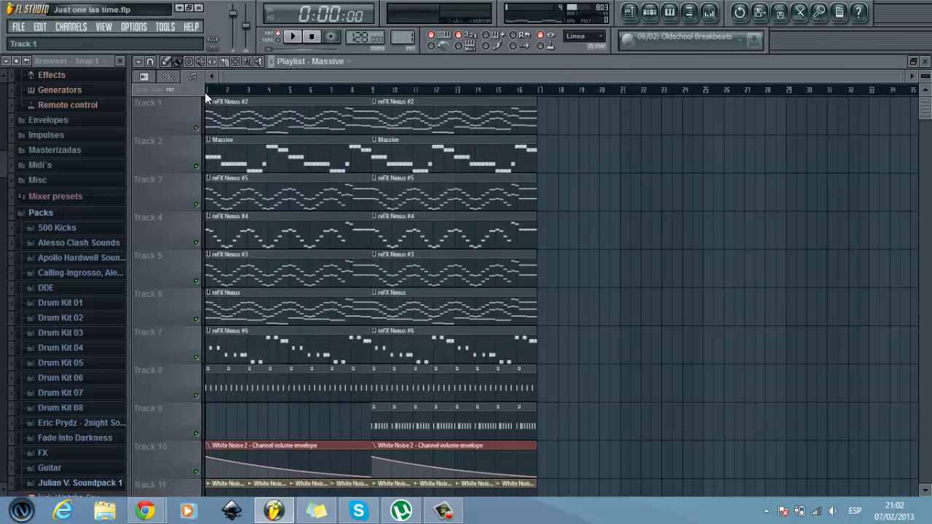
key("space")
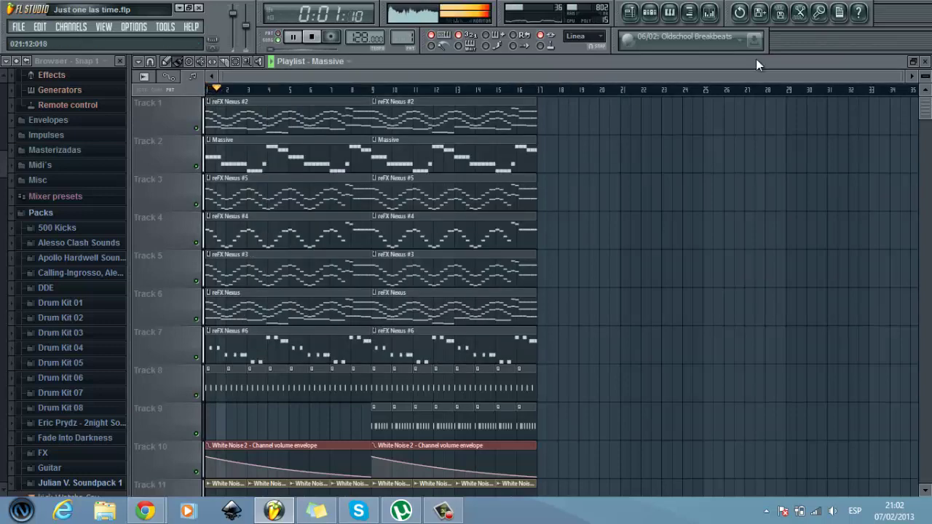
left_click_drag(924, 108, 923, 122)
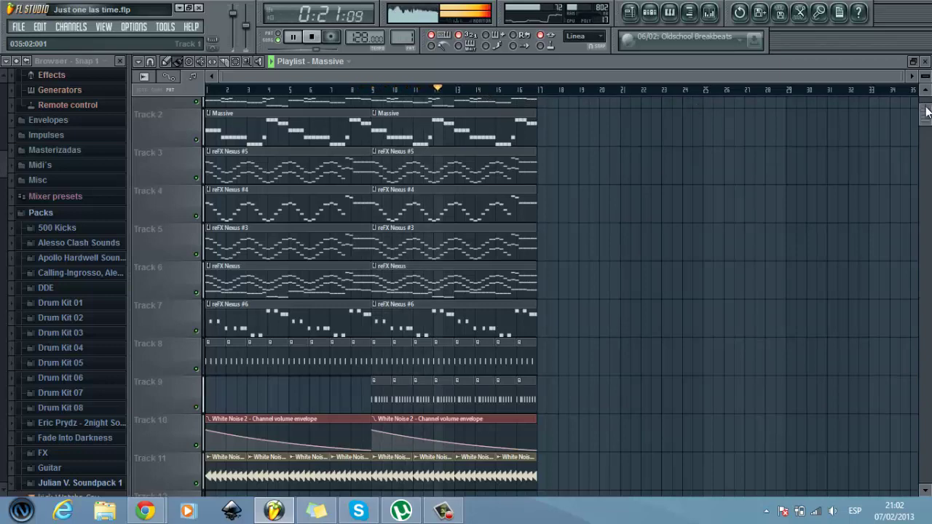
scroll(927, 111, "up", 1)
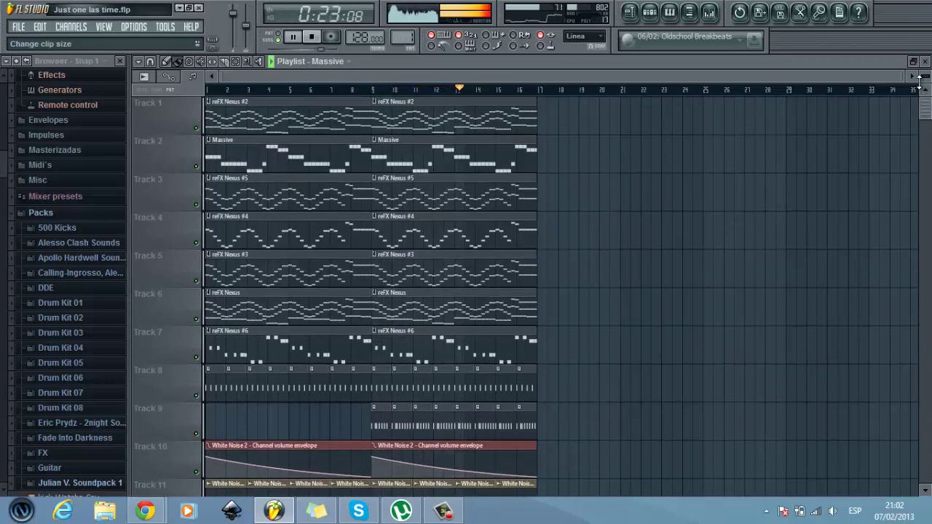
scroll(836, 145, "down", 4)
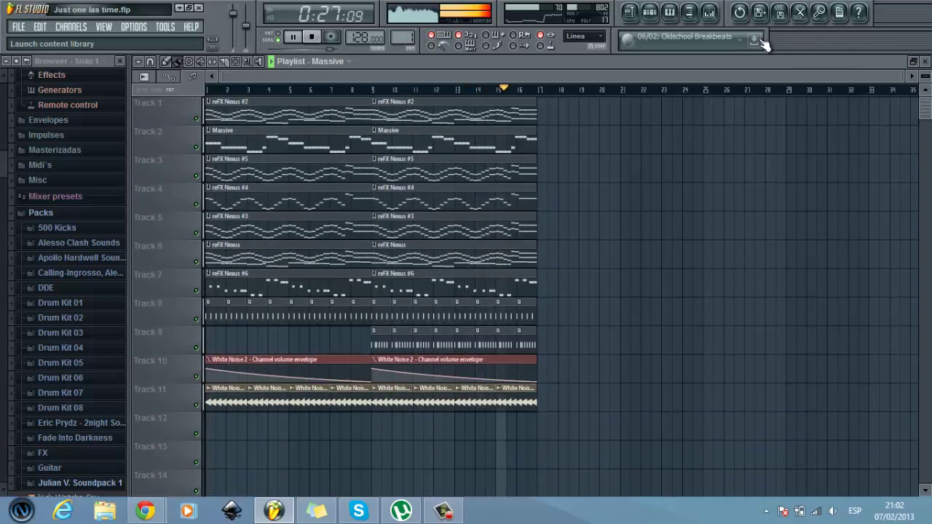
Step: Lower the Master mixer track's volume to about 90% and restart the song from the beginning
left_click(710, 13)
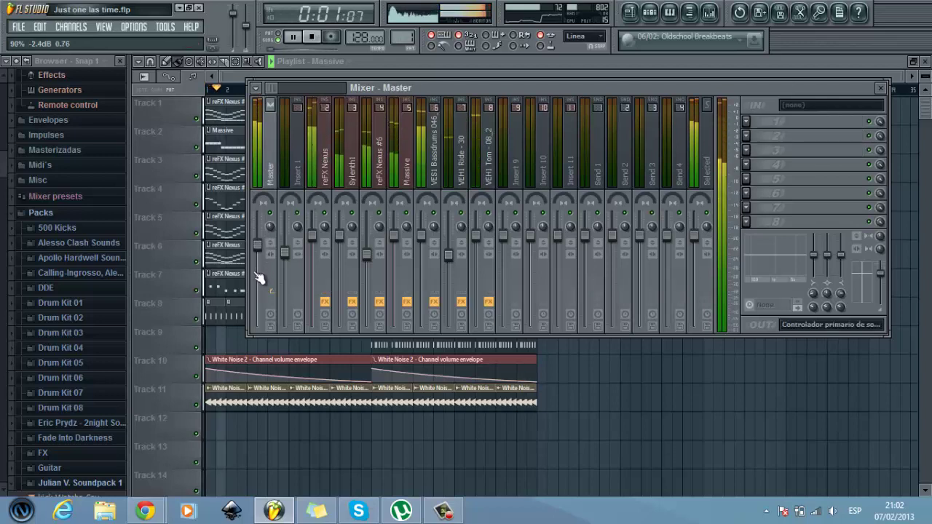
scroll(262, 248, "down", 2)
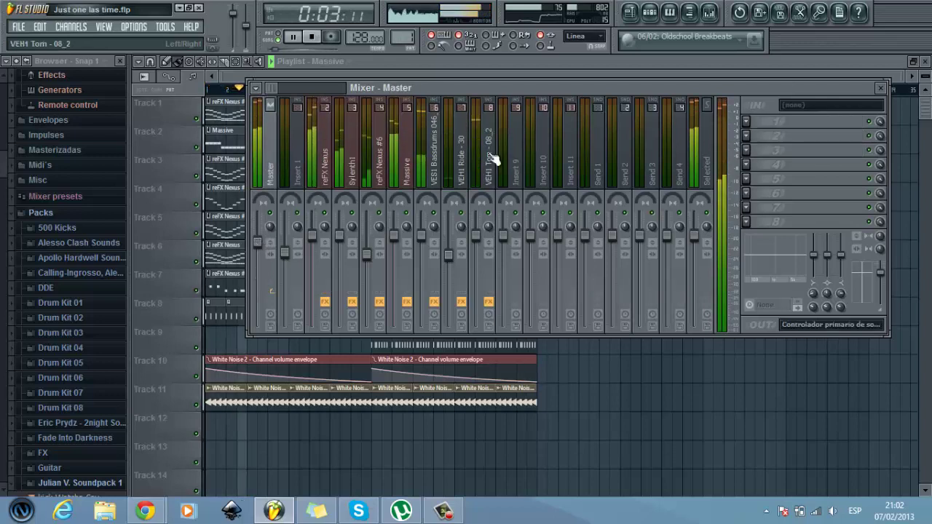
key("space")
key("space")
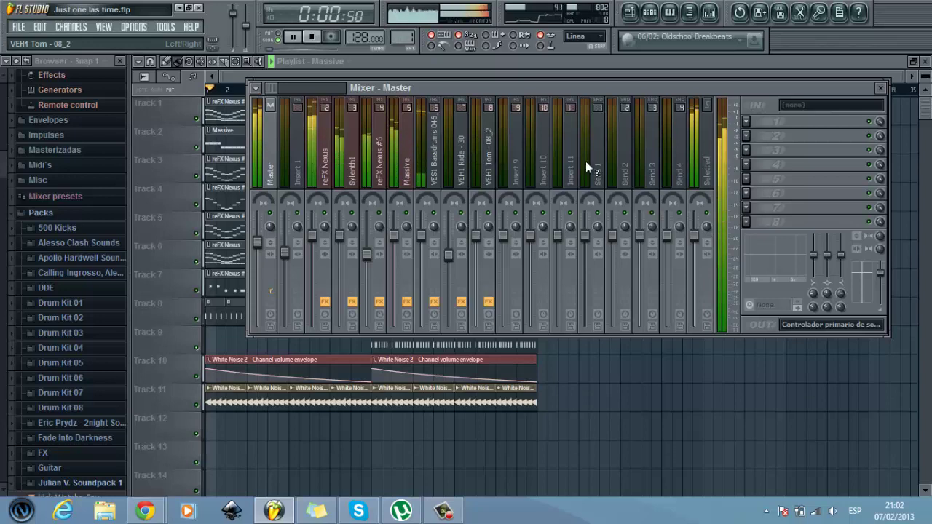
Step: Stop the song and examine the effects chains of the reFX Nexus, Sylenth1 and reFX Nexus #6 mixer tracks
left_click(323, 156)
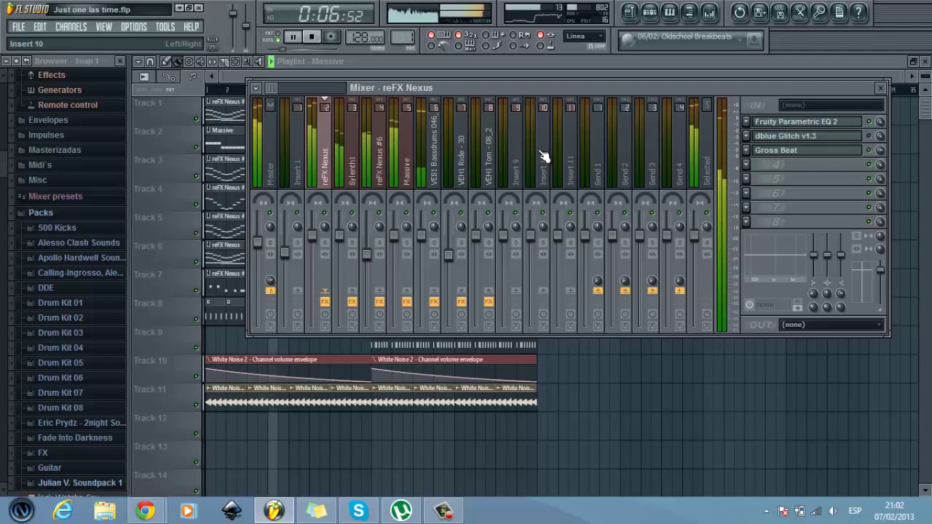
key("space")
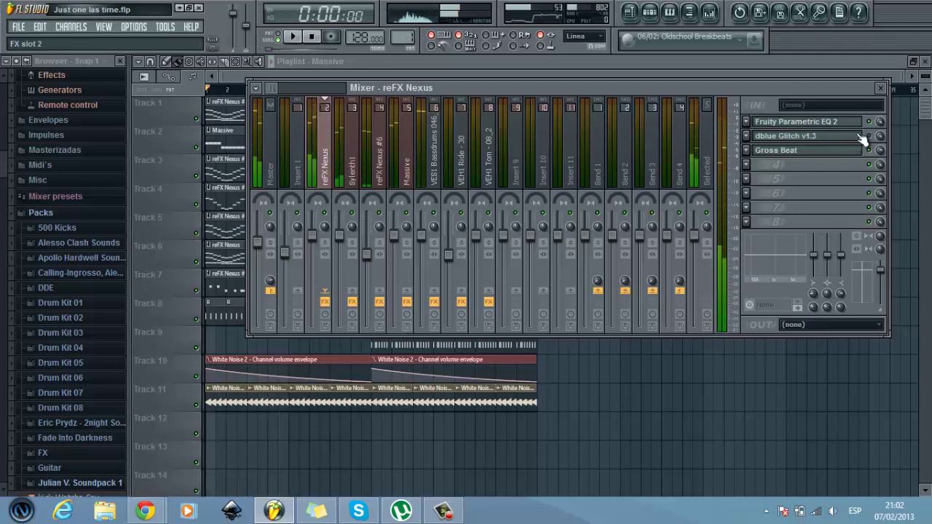
left_click(353, 171)
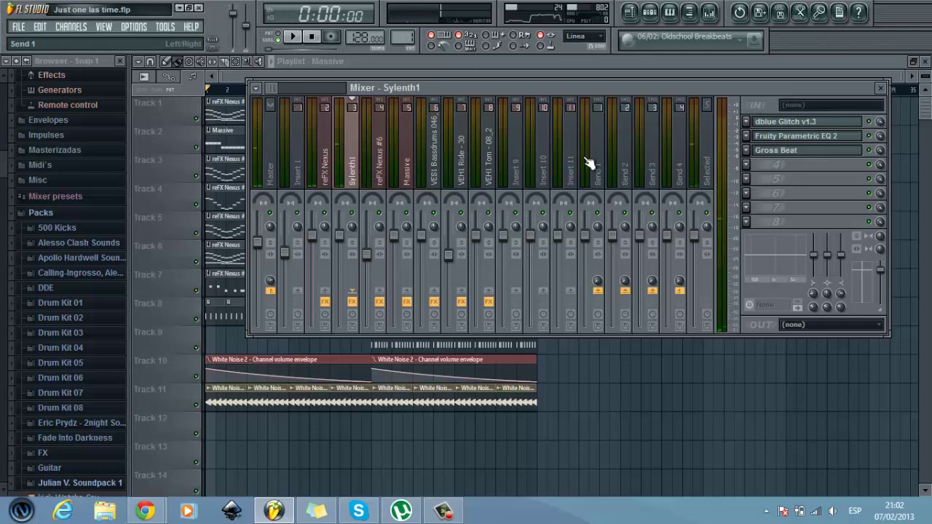
left_click(382, 168)
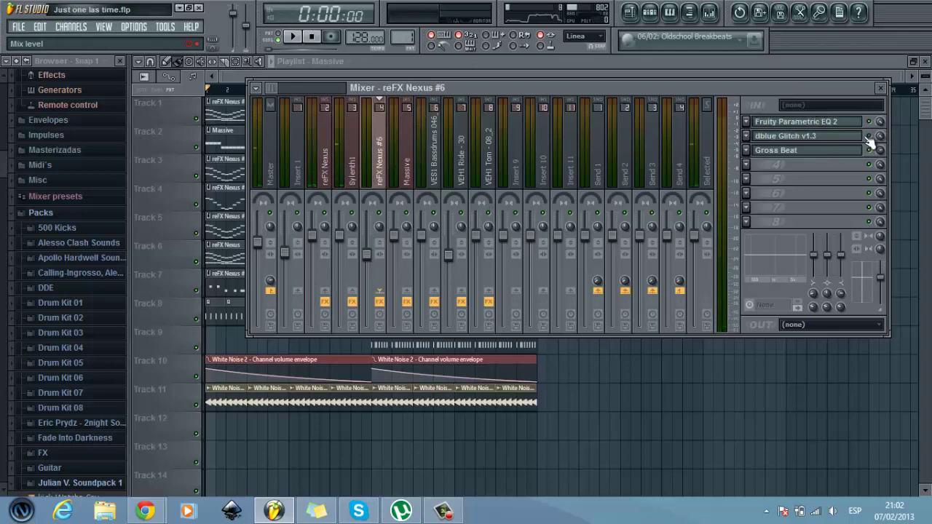
Step: Inspect the dblue Glitch effect on the reFX Nexus #6 mixer track and close its window
left_click(867, 137)
left_click(853, 150)
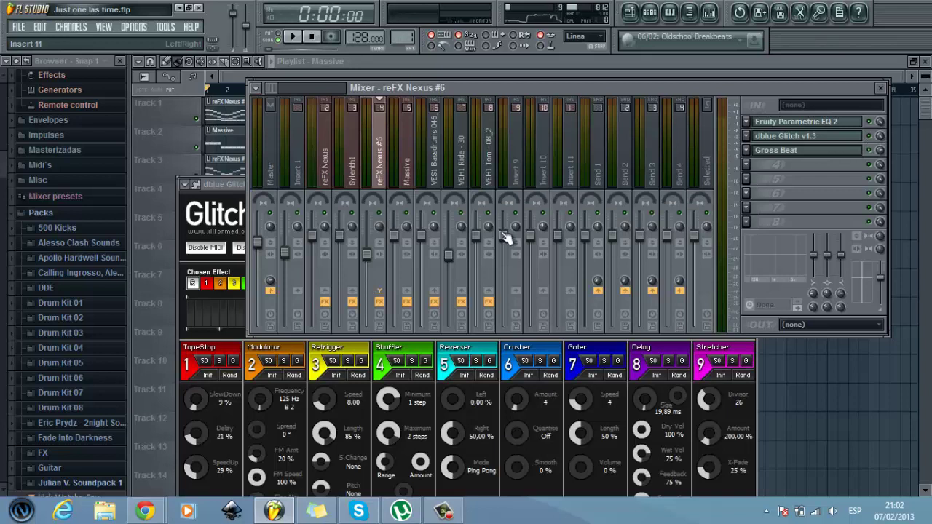
left_click(760, 137)
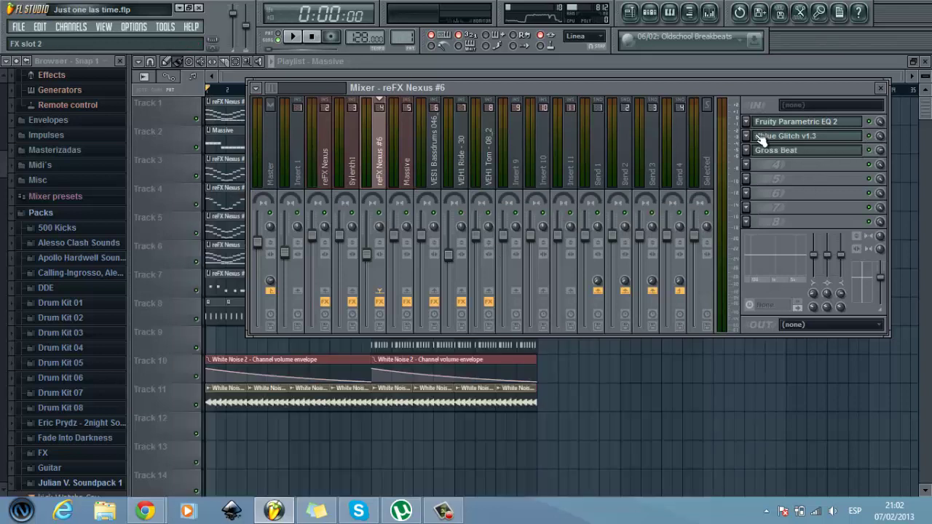
Step: Review the effects chains of the Massive, VES1 Bassdrums, VEH1 Ride and VEH1 Tom mixer tracks and close the mixer
left_click(415, 158)
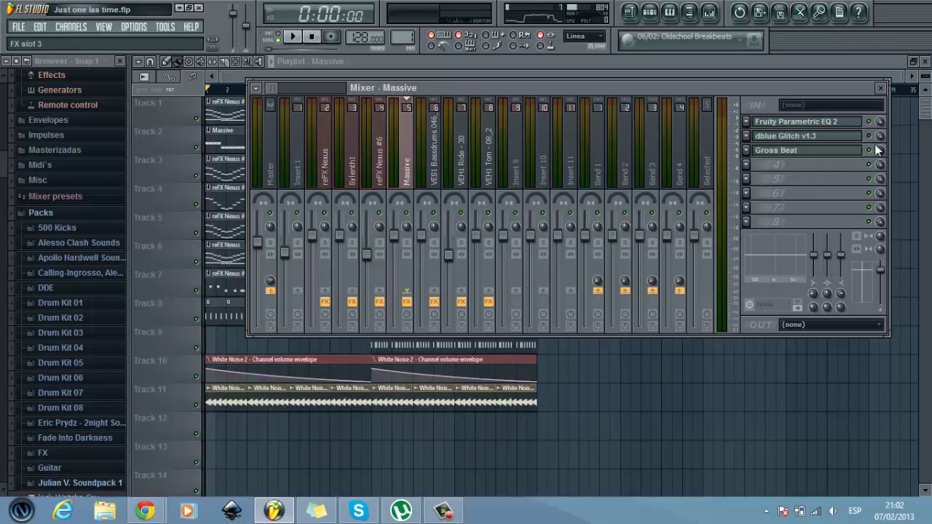
left_click(436, 167)
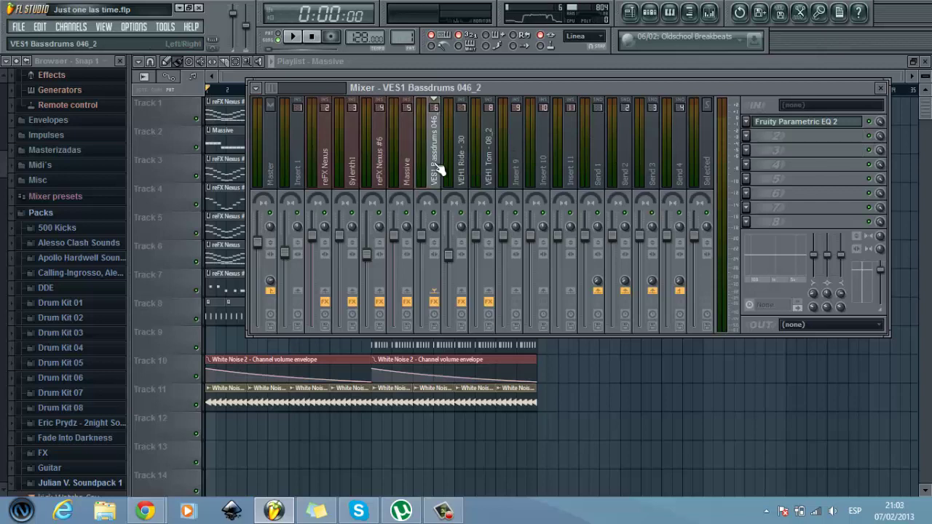
left_click(451, 171)
left_click(489, 171)
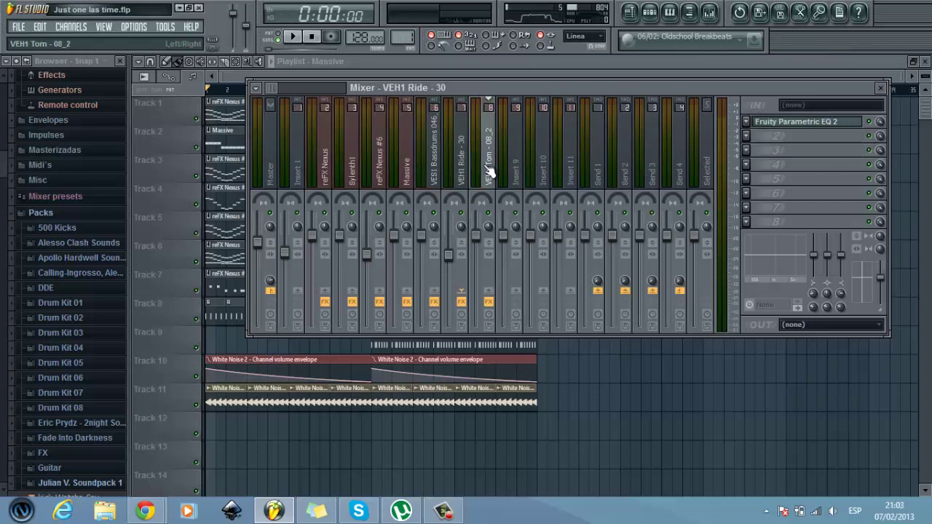
left_click(881, 89)
Step: Play the arrangement in song mode, collapse the open browser folders, and stop playback
key("space")
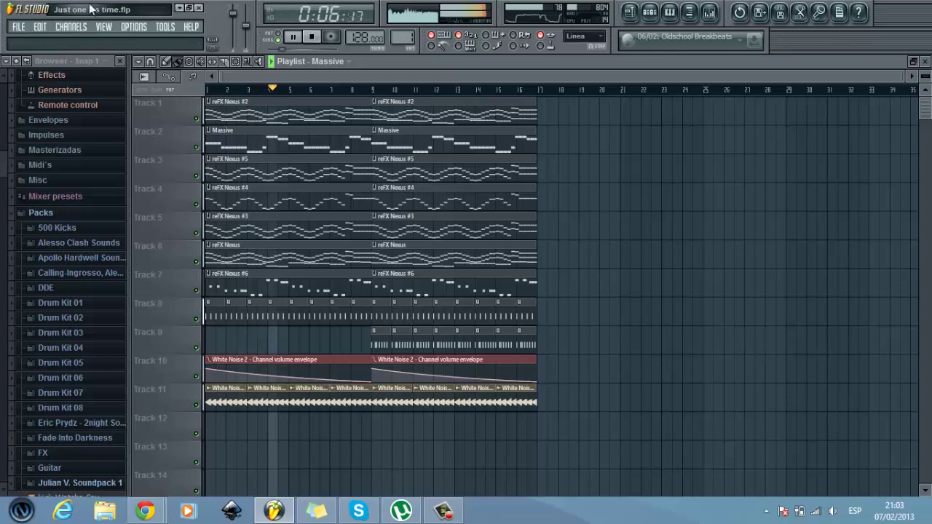
left_click(27, 61)
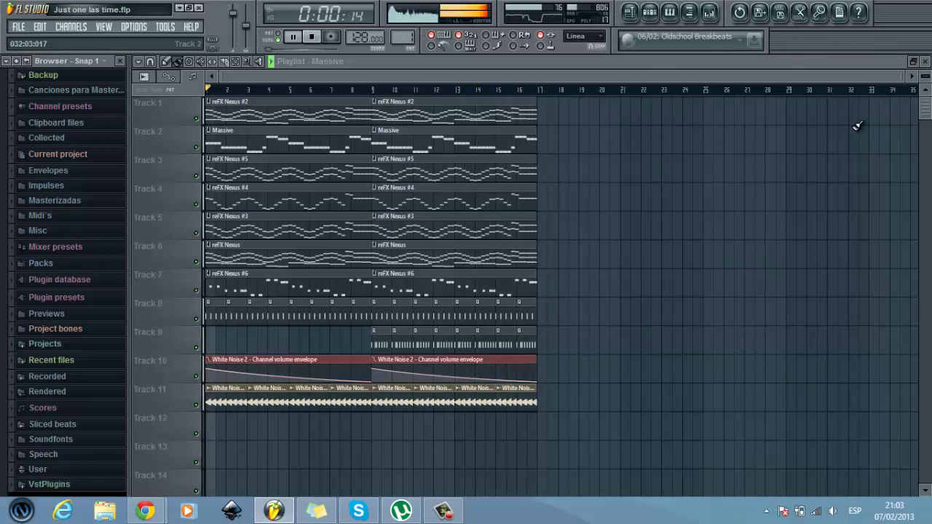
key("space")
Step: Look over the channel rack, the mixer tracks up to Insert 10, and the list of mixer presets in the browser
left_click(650, 11)
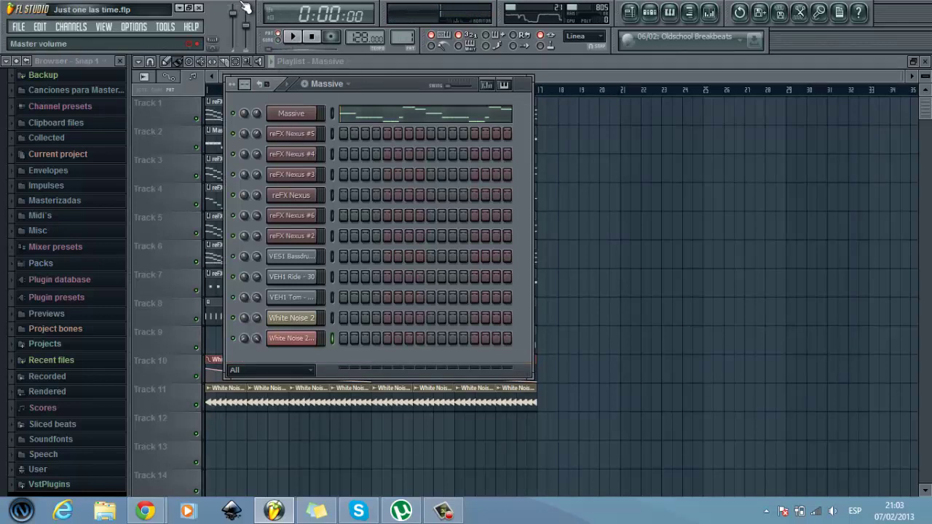
left_click(710, 13)
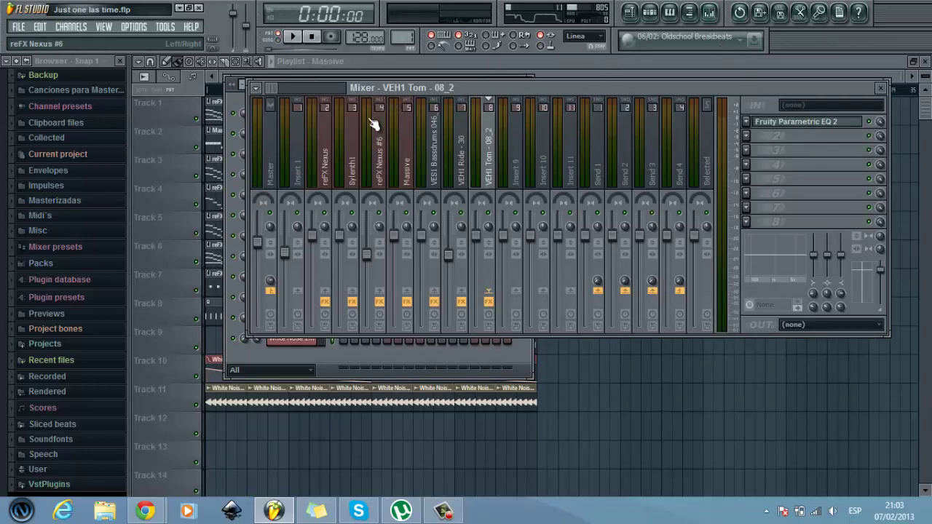
left_click(291, 156)
left_click(488, 157)
left_click(543, 156)
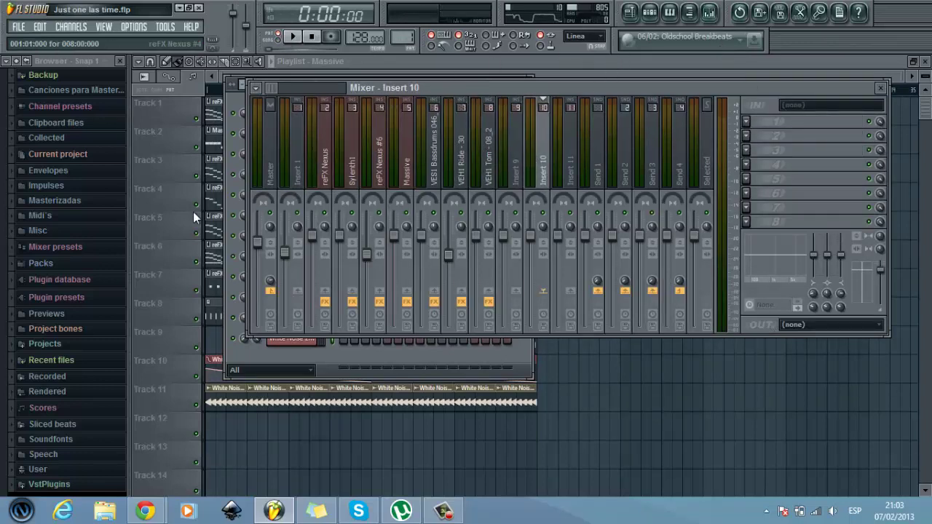
left_click(78, 247)
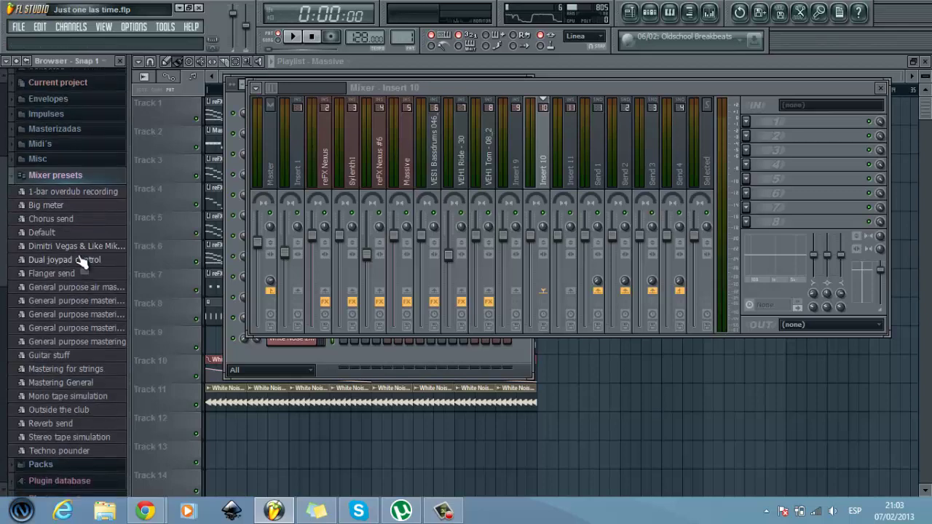
left_click(112, 179)
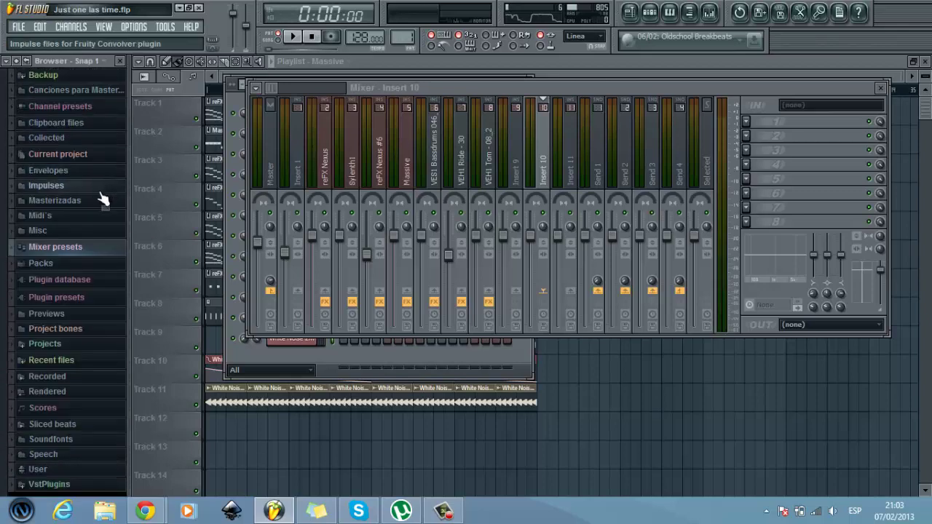
Step: Place the VEH2 FX - 028 sample from the VEH2 FX pack on playlist Track 9, shortly before bar 9
left_click(63, 264)
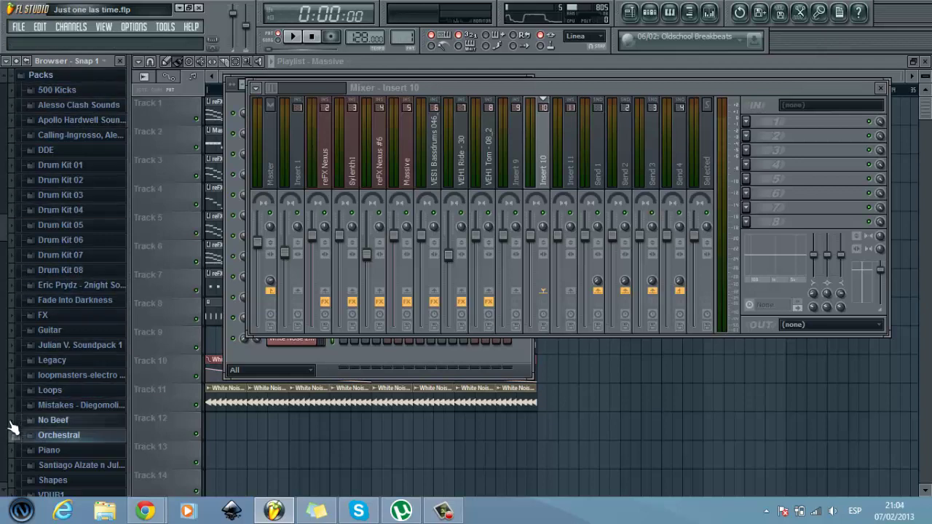
scroll(13, 430, "down", 5)
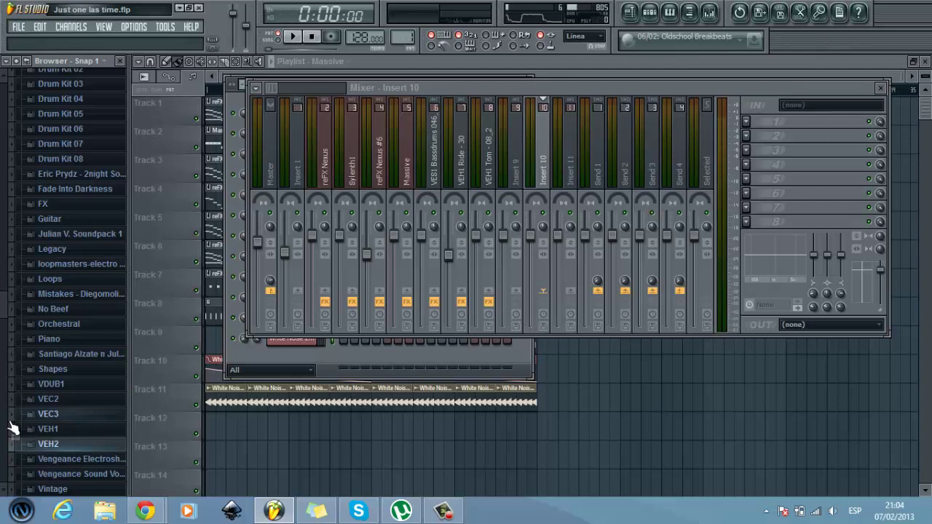
left_click(45, 444)
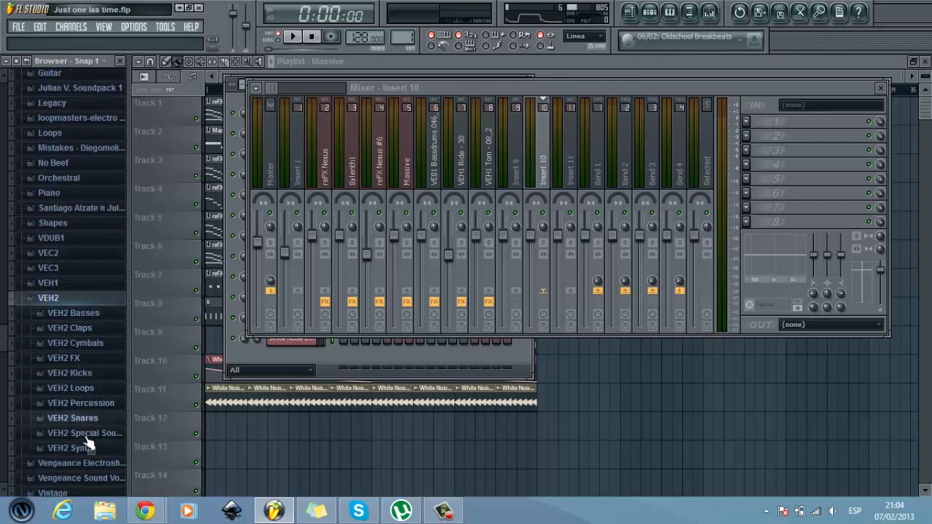
left_click(79, 359)
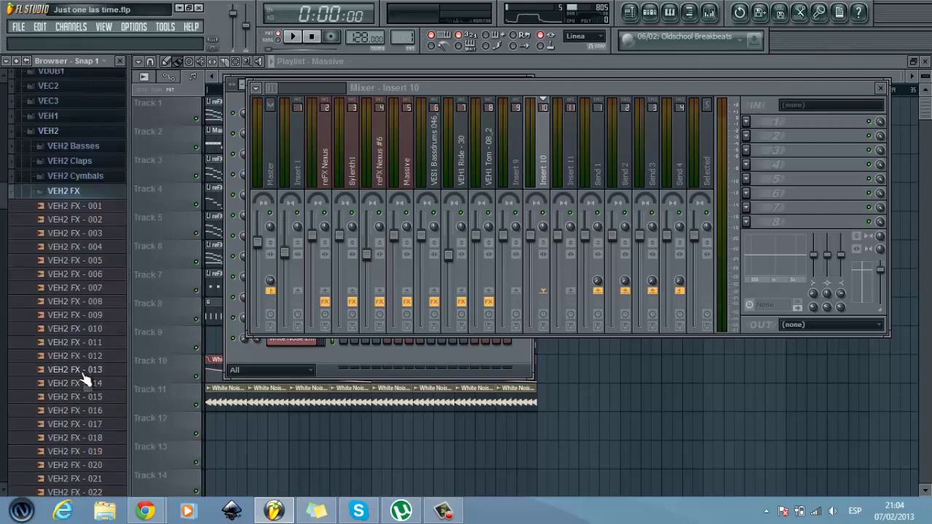
left_click_drag(100, 459, 311, 435)
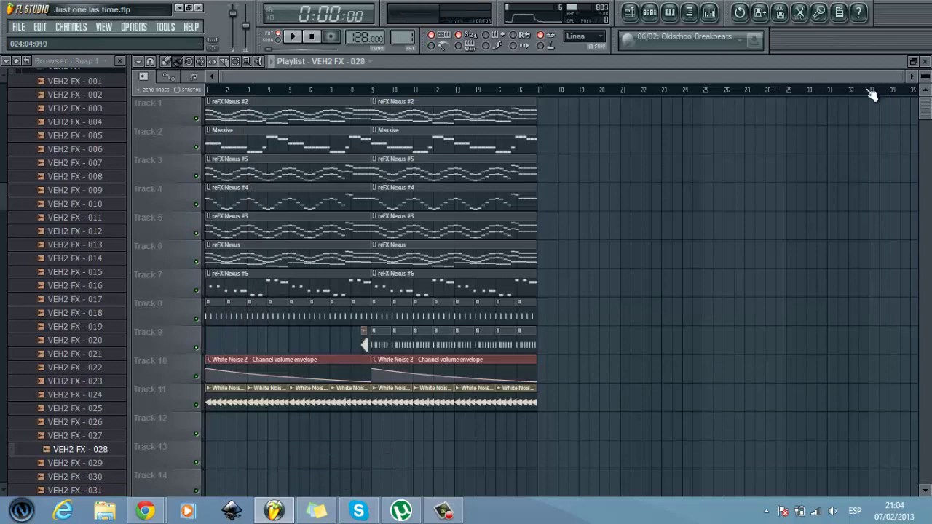
Step: Shift the VEH2 FX - 028 clip on Track 9 to start at 008:12:000 so that it leads into bar 9
left_click_drag(900, 76, 397, 75)
scroll(395, 132, "down", 5)
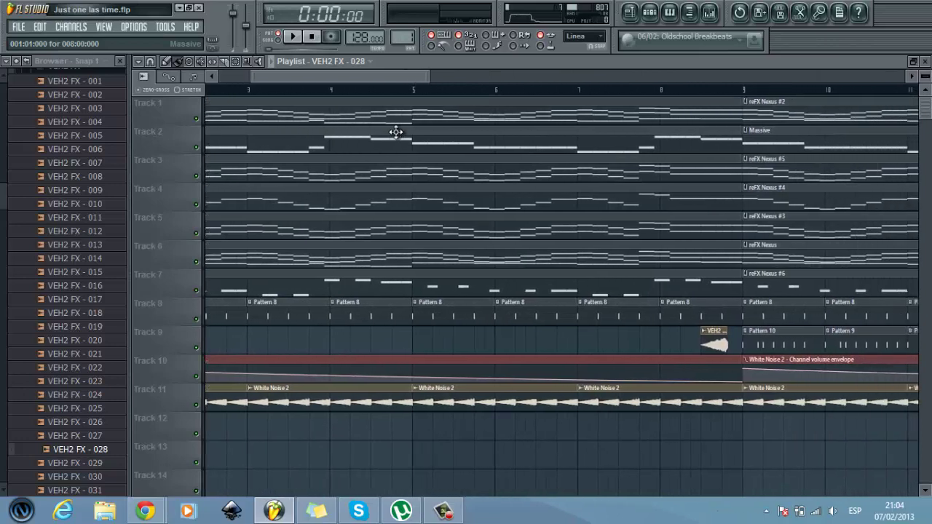
scroll(396, 132, "down", 1)
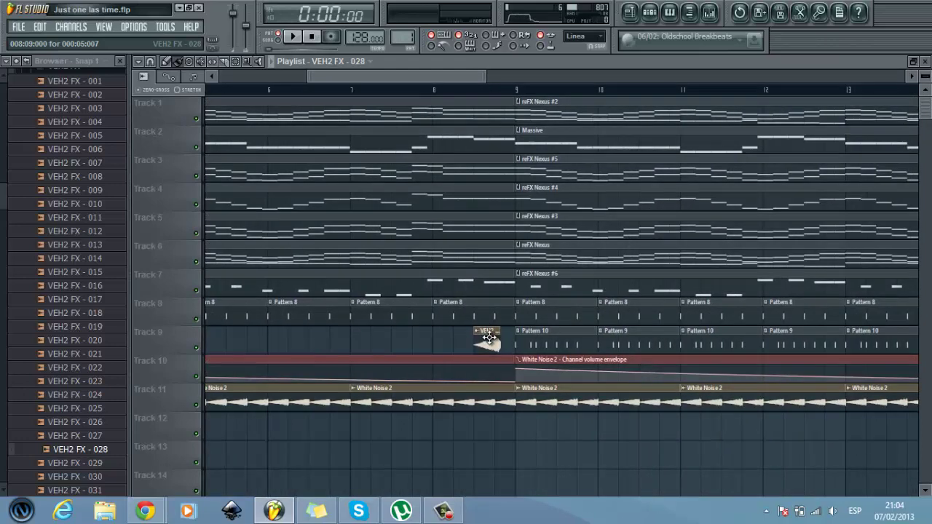
left_click_drag(489, 336, 499, 336)
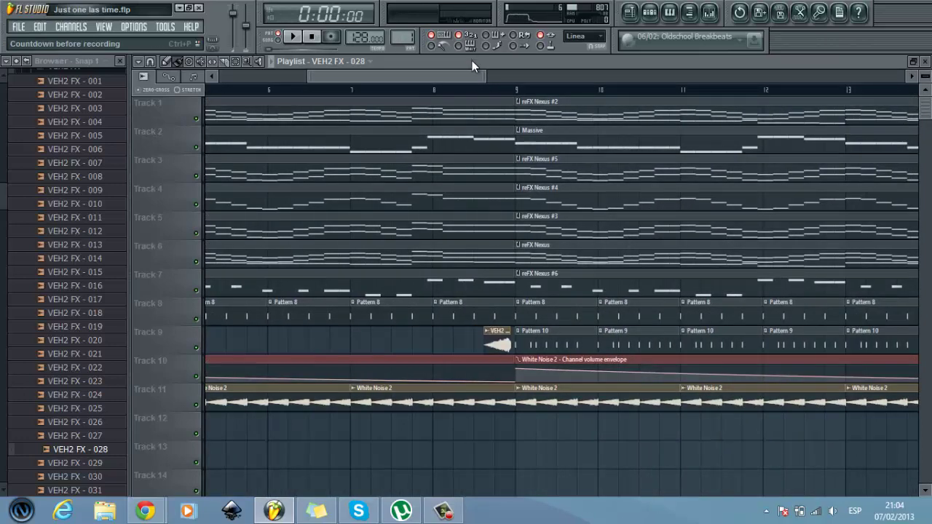
left_click_drag(481, 75, 350, 75)
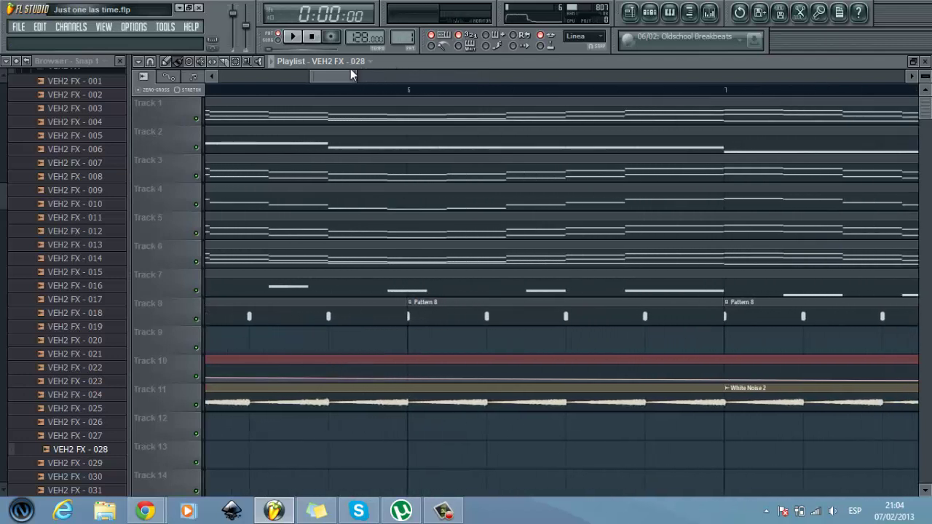
scroll(351, 75, "down", 6)
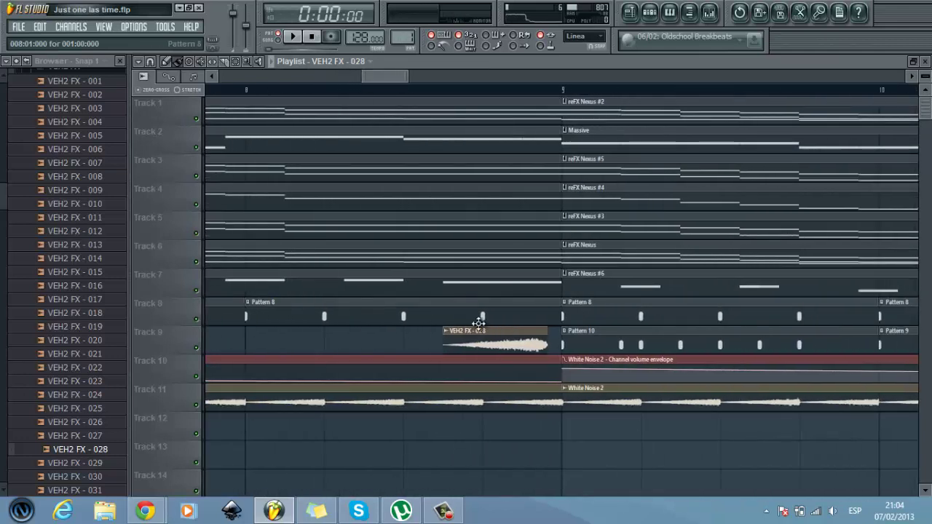
left_click_drag(502, 348, 507, 348)
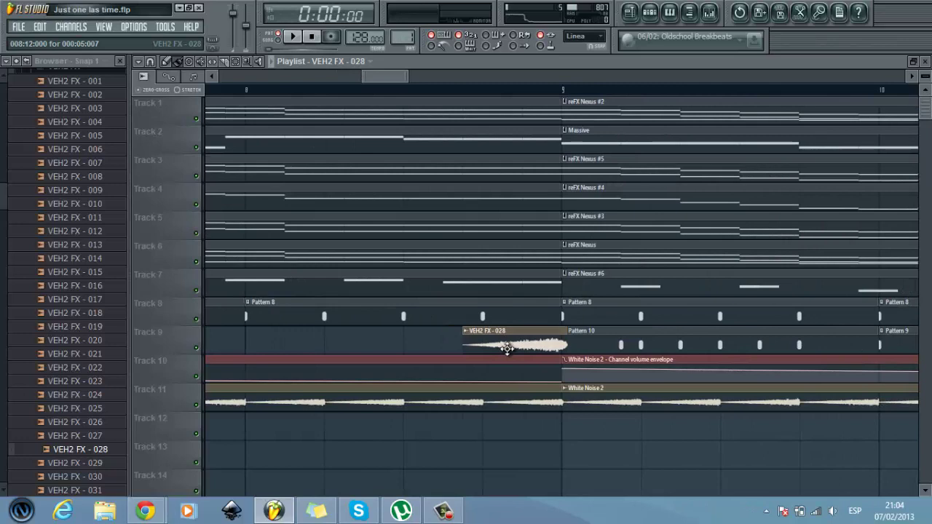
Step: Start playback, bring the whole arrangement into view, and check the effects chains of the Massive, reFX Nexus #6, Sylenth1 and reFX Nexus mixer tracks
key("space")
left_click_drag(408, 77, 802, 118)
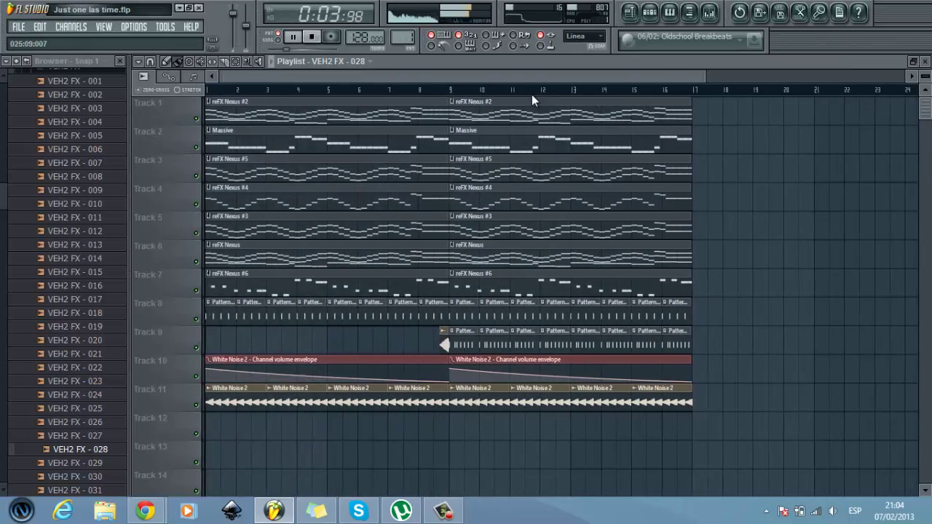
left_click_drag(706, 77, 879, 77)
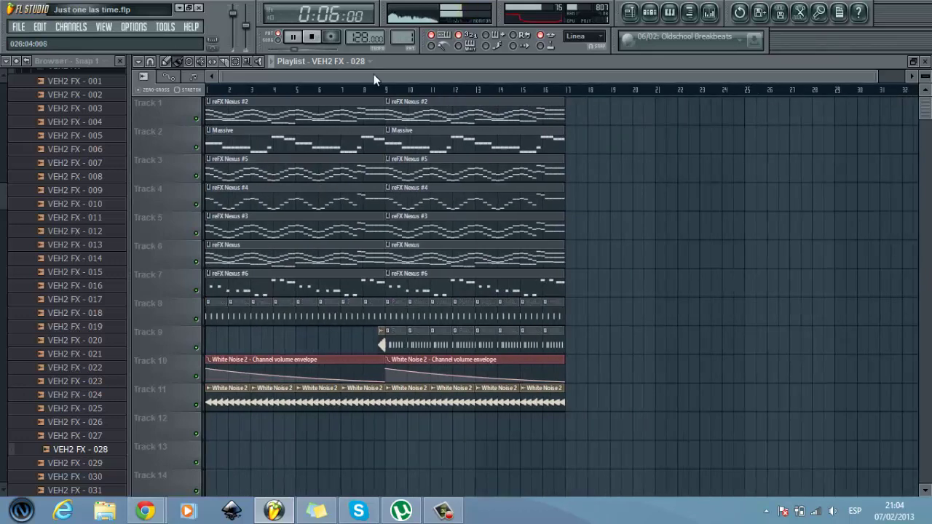
key("F9")
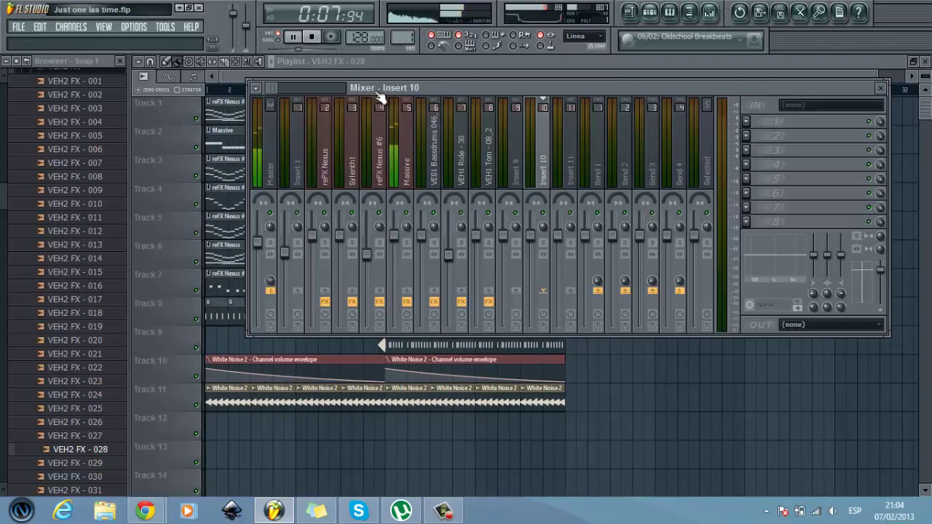
left_click(380, 151)
left_click(401, 148)
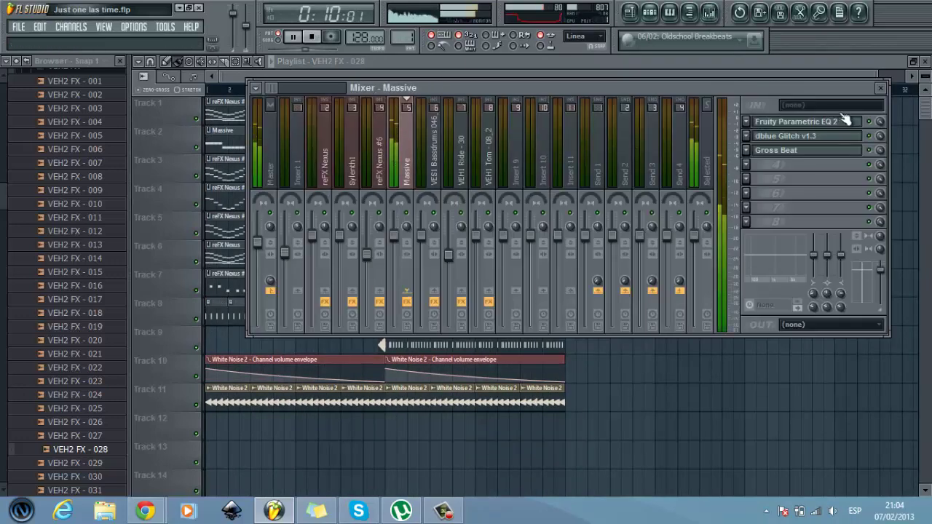
left_click(376, 162)
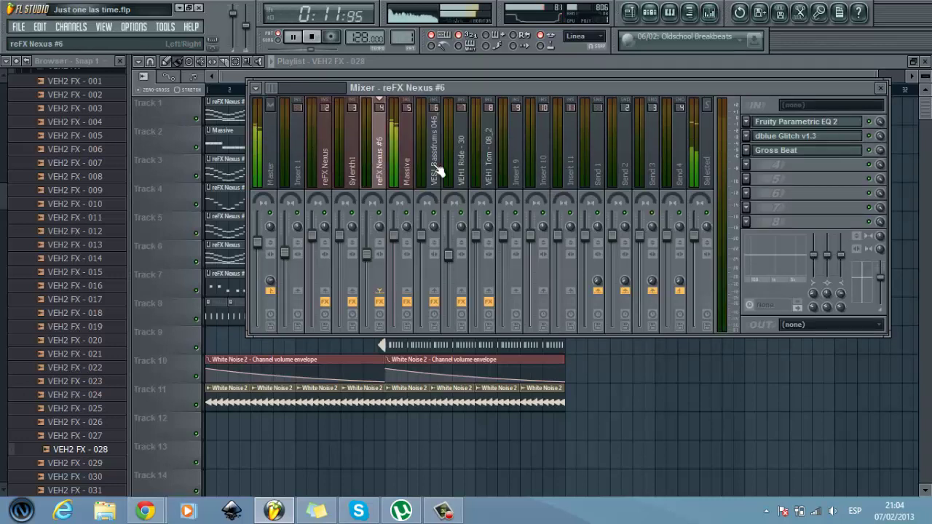
left_click(346, 177)
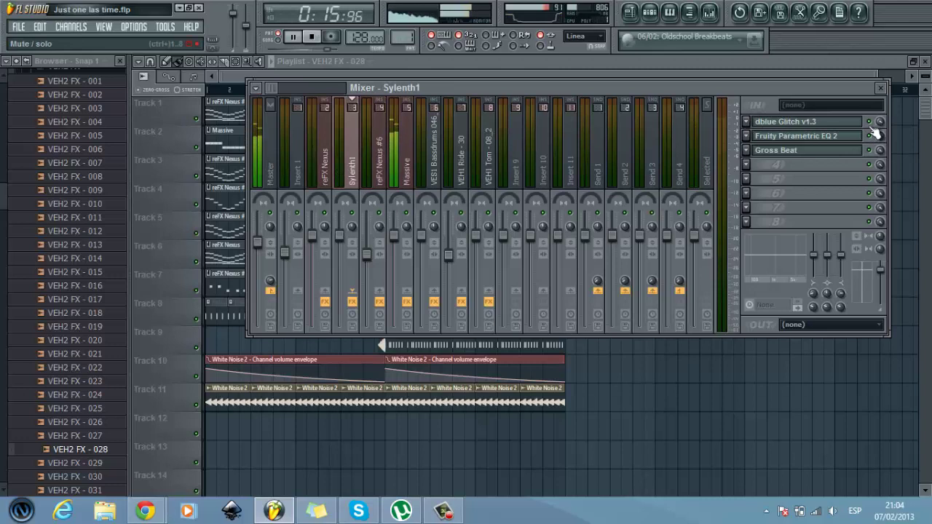
left_click(325, 166)
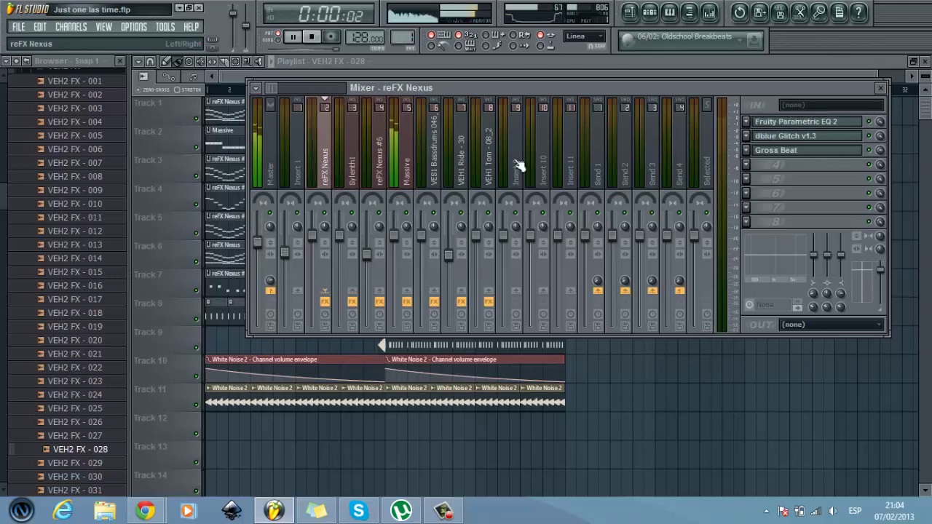
Step: Close the mixer, play the arrangement in song mode from about bar 8 to hear the transition, and stop playback
left_click(882, 88)
left_click(367, 90)
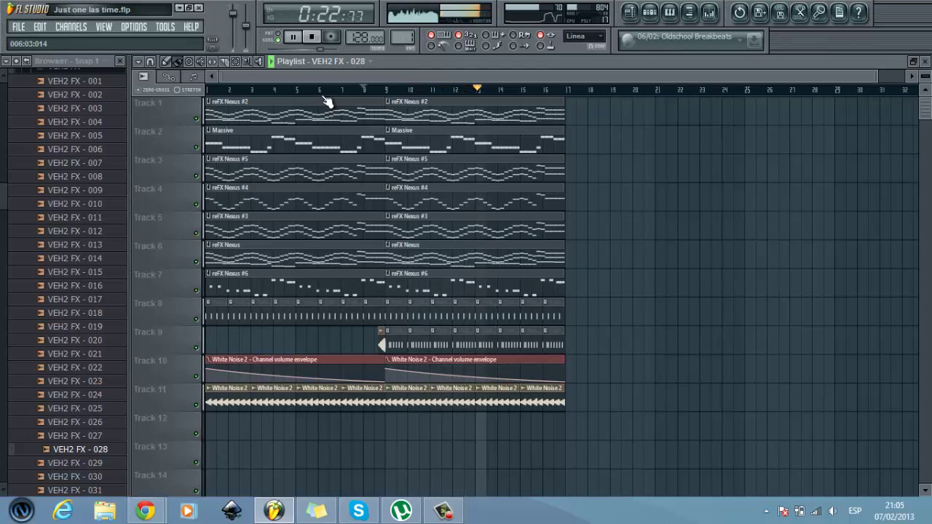
key("space")
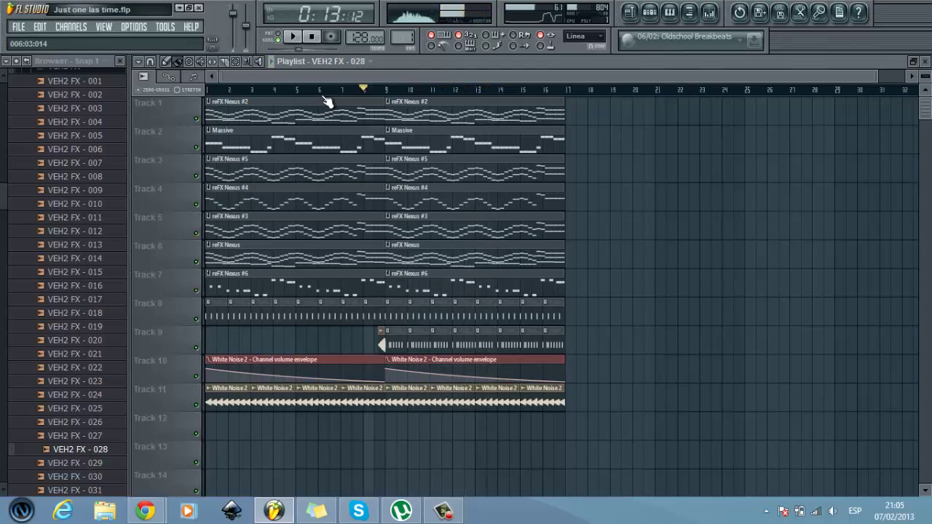
left_click(443, 511)
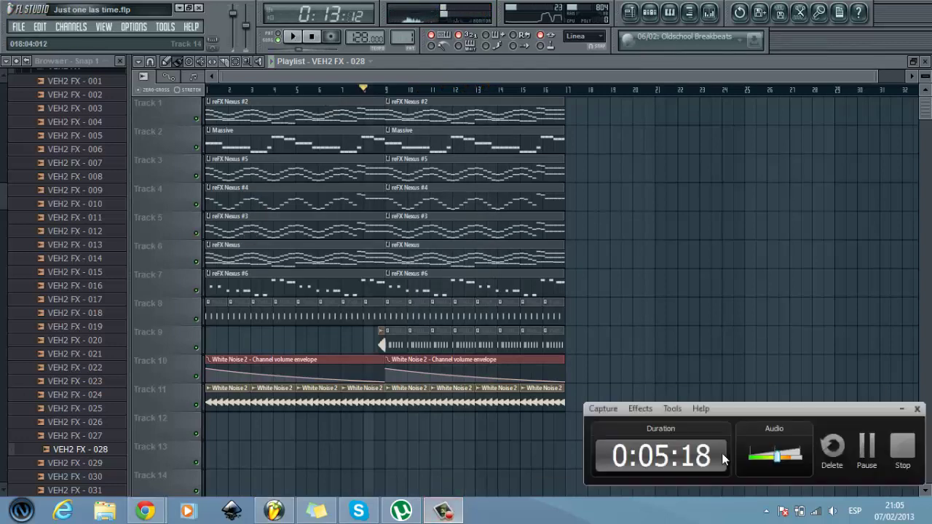